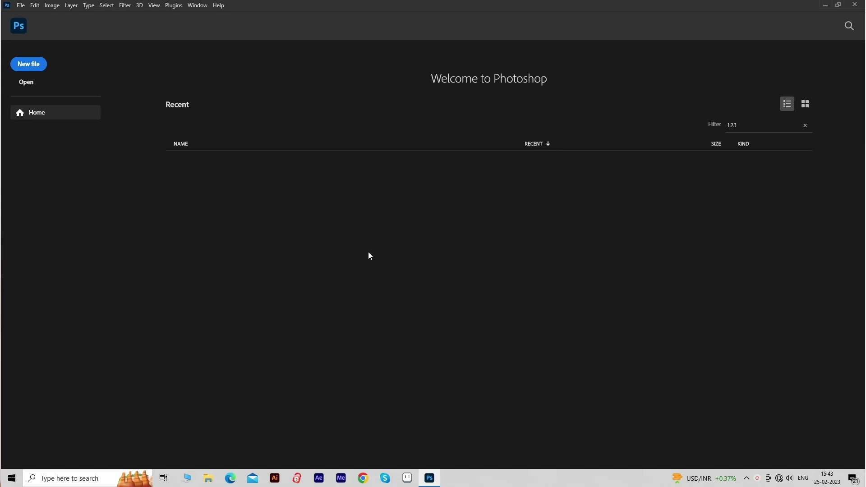
Step: Open the portrait photo 'image' from the Desktop image folder
click(27, 9)
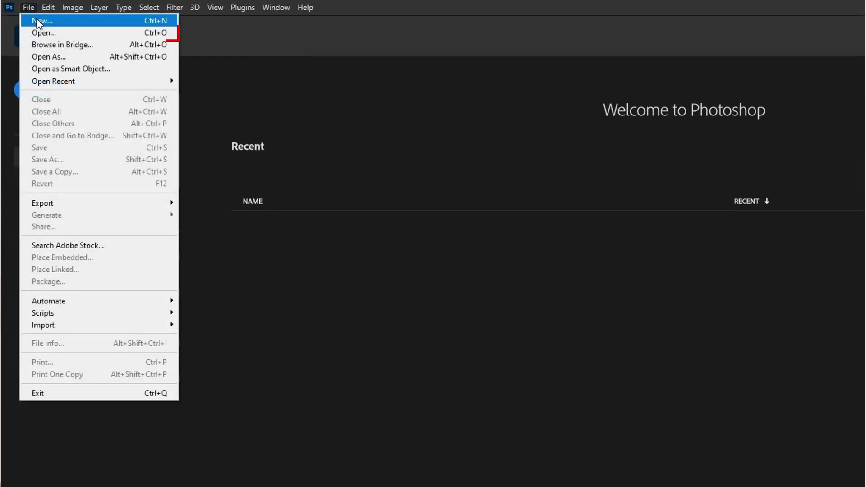
click(46, 33)
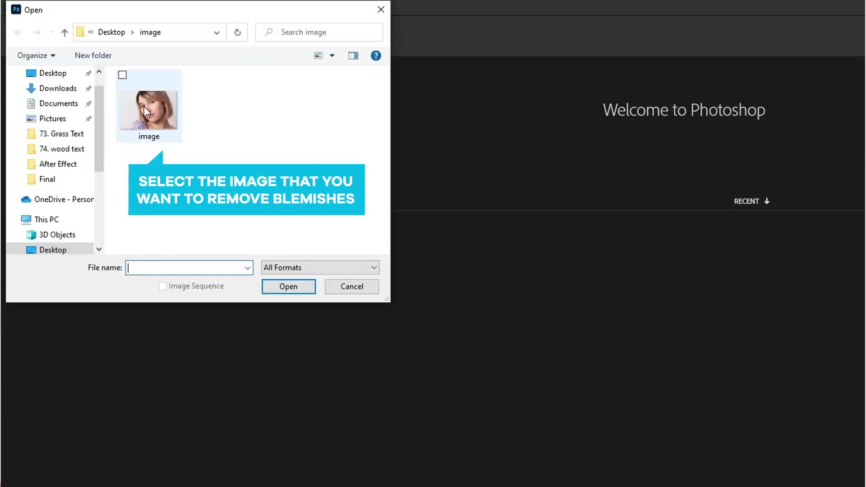
click(144, 106)
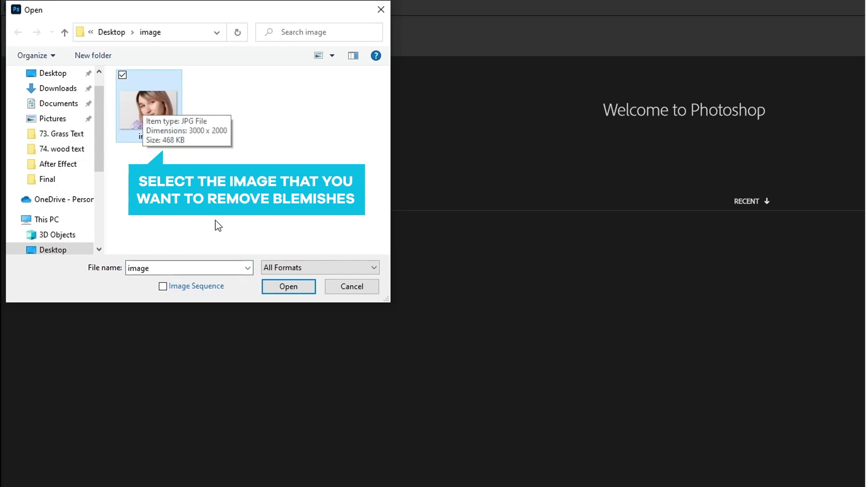
click(274, 286)
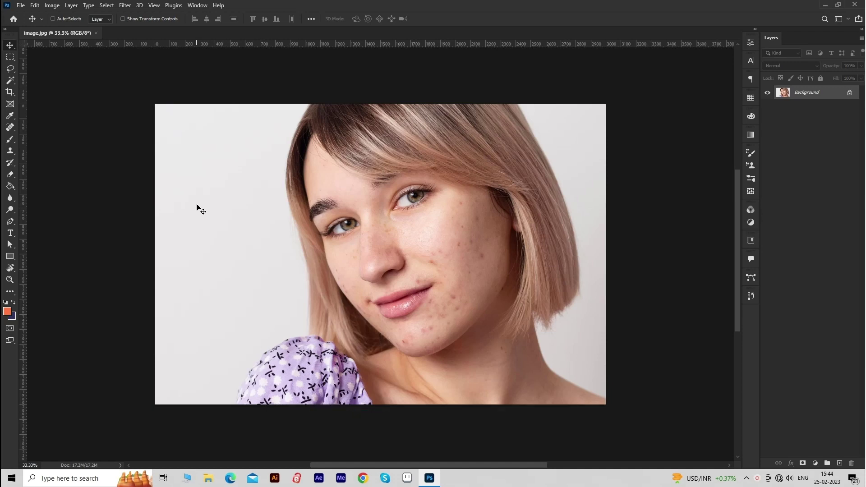
Step: Fit the view, unlock Background as Layer 0, then duplicate and invert the copy
key(ctrl+0)
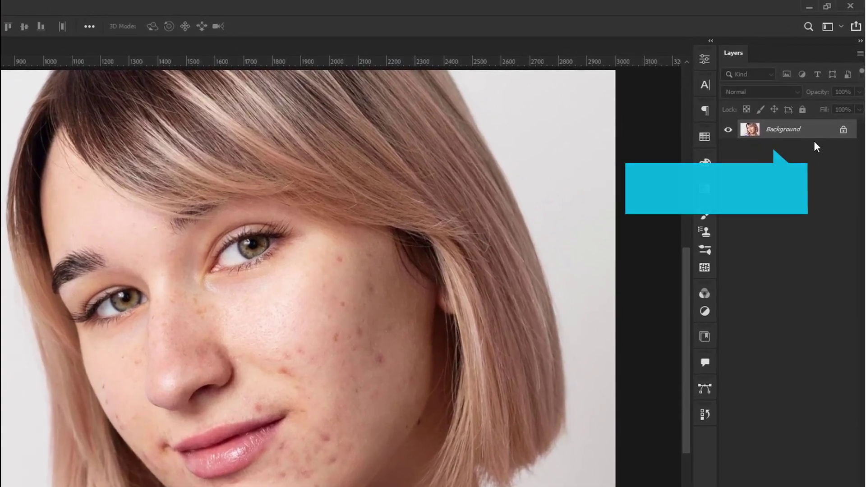
click(843, 129)
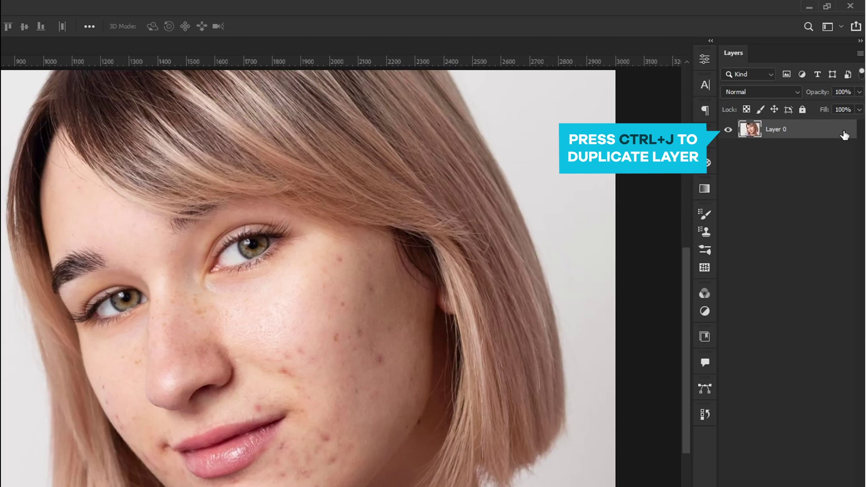
key(ctrl+j)
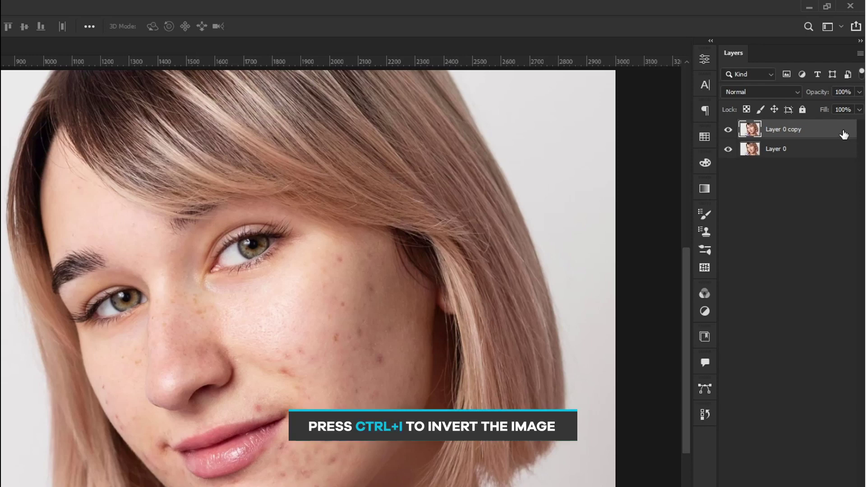
key(ctrl+i)
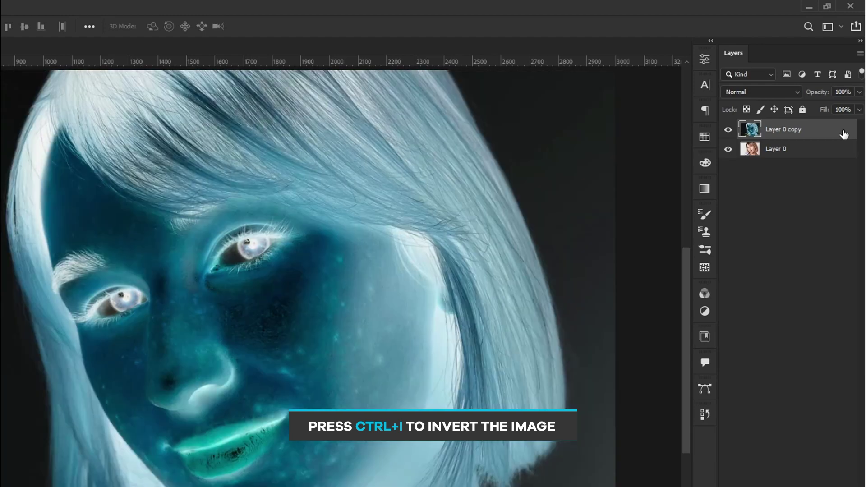
Step: Change the Layer 0 copy's blend mode from Normal to Vivid Light
click(751, 92)
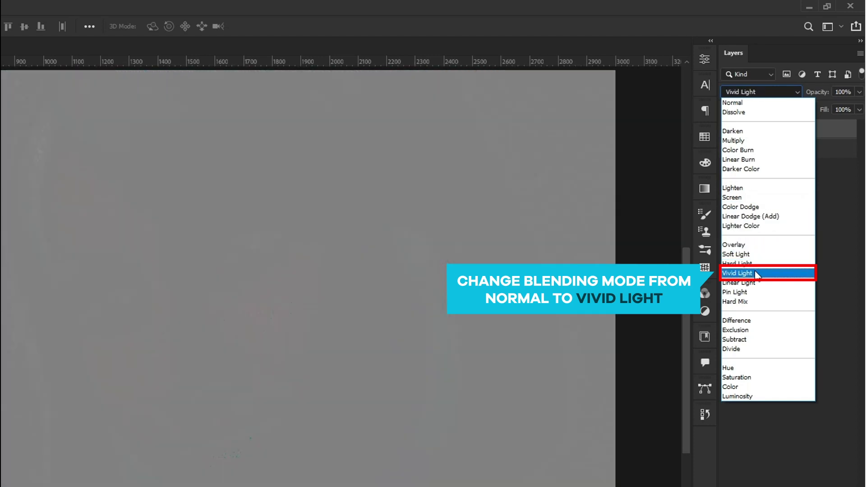
click(756, 274)
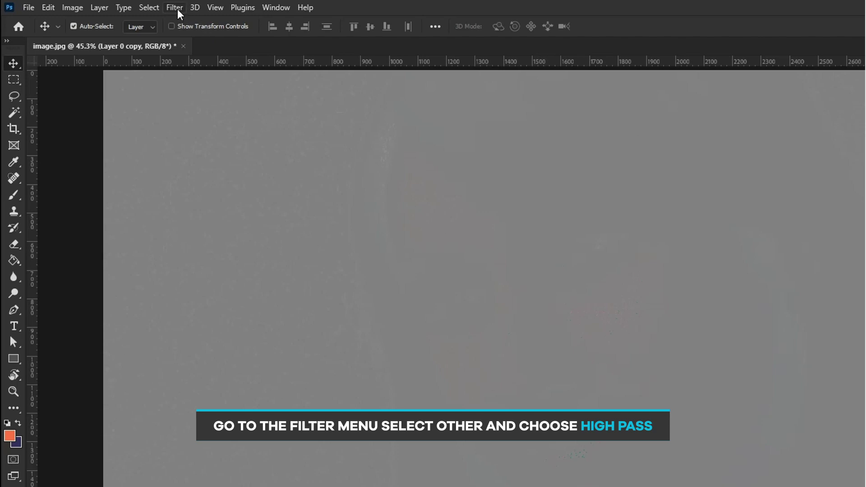
Step: Apply Filter > Other > High Pass at an 18-pixel radius to the copy
click(178, 10)
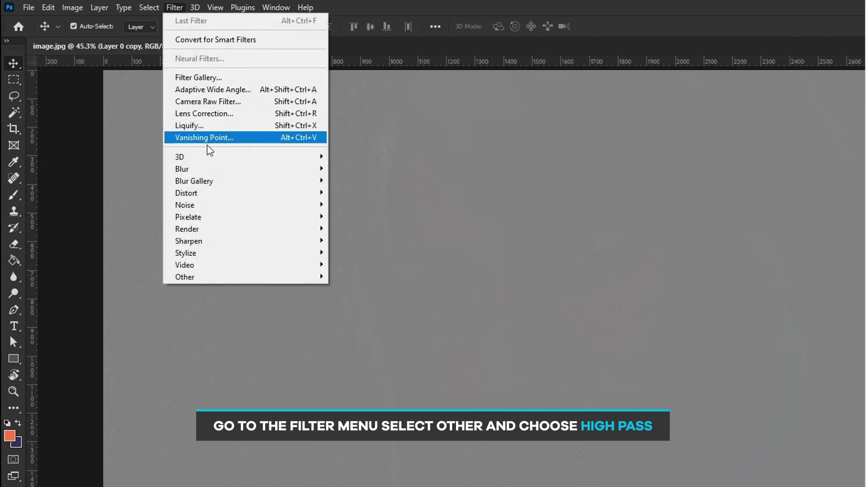
mouse_move(203, 277)
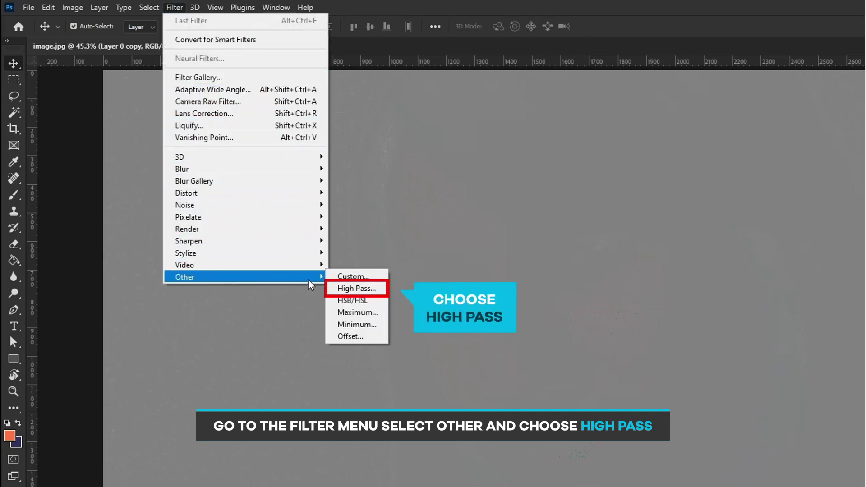
click(348, 290)
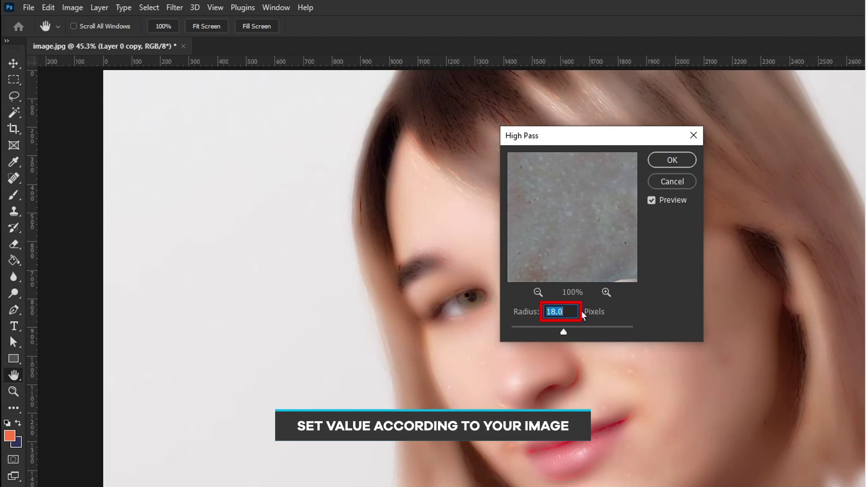
click(671, 161)
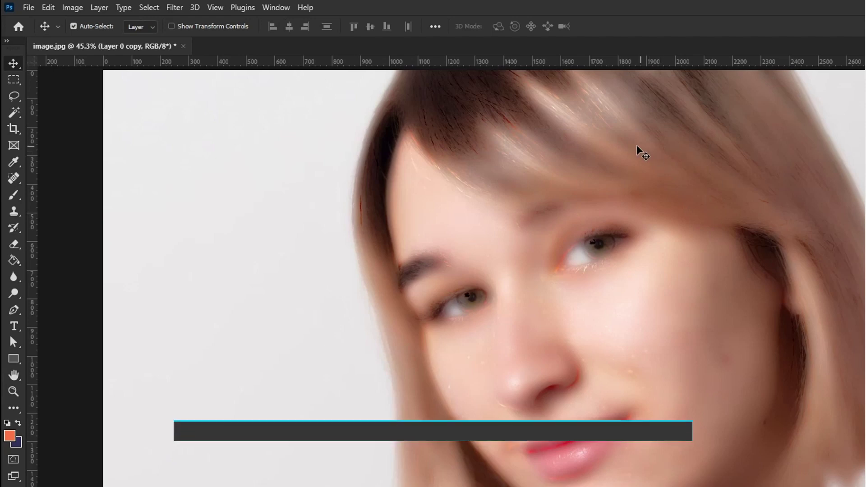
Step: Apply Filter > Blur > Gaussian Blur with the radius set to about 2 pixels
click(176, 8)
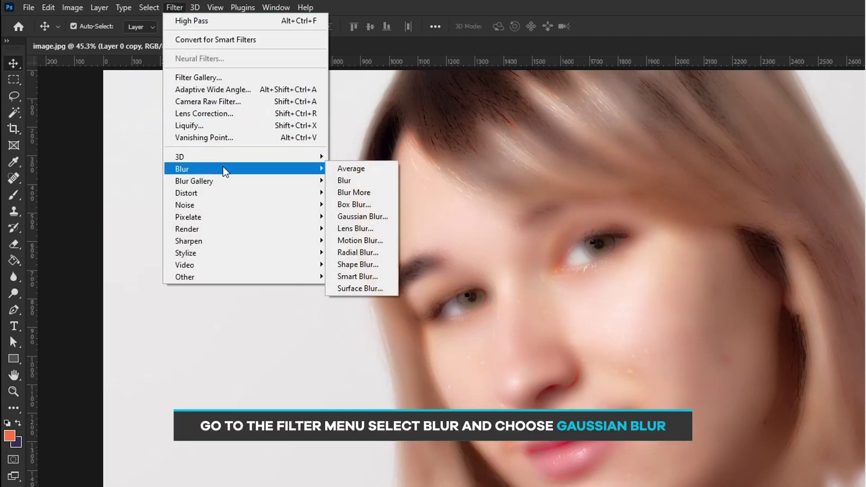
mouse_move(203, 169)
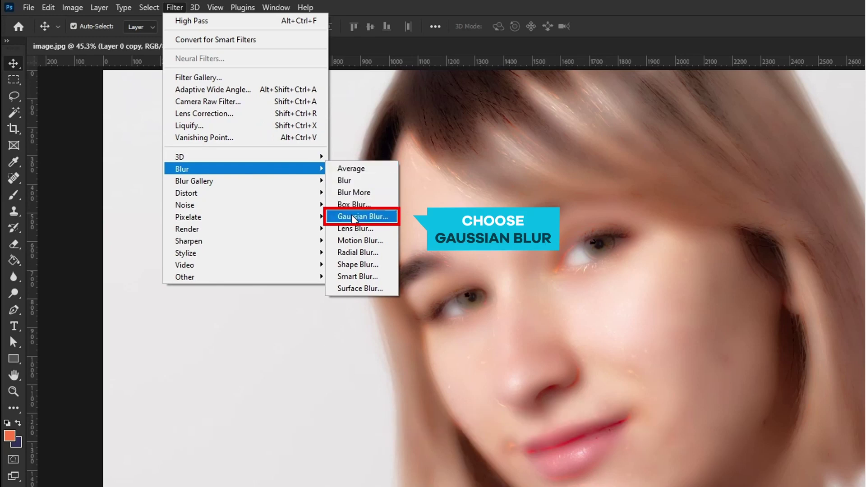
click(356, 216)
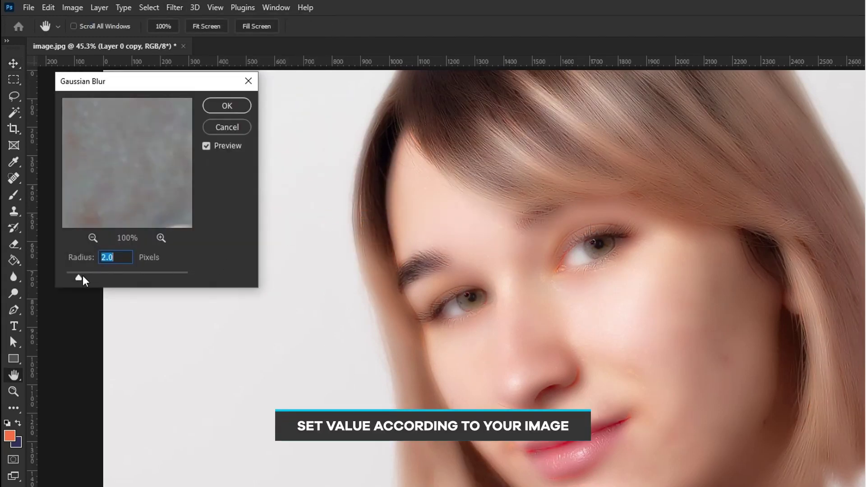
mouse_move(79, 279)
mouse_down()
mouse_move(145, 282)
mouse_move(96, 283)
mouse_up()
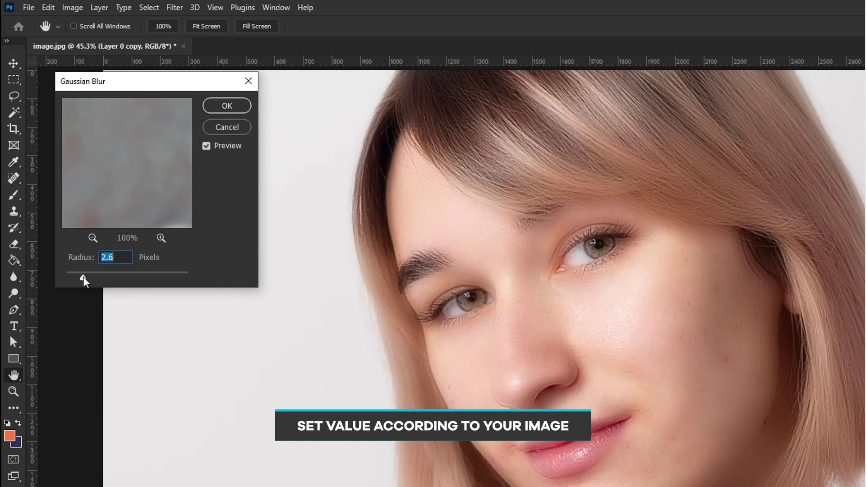
drag(96, 282, 81, 282)
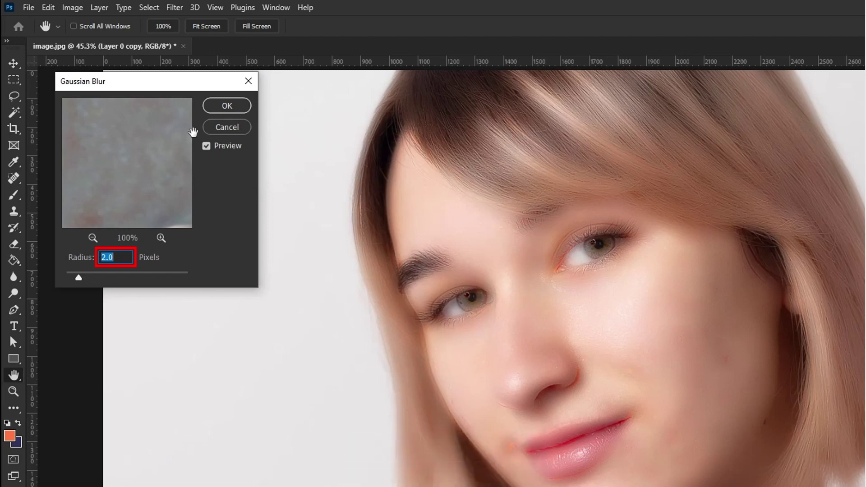
click(218, 106)
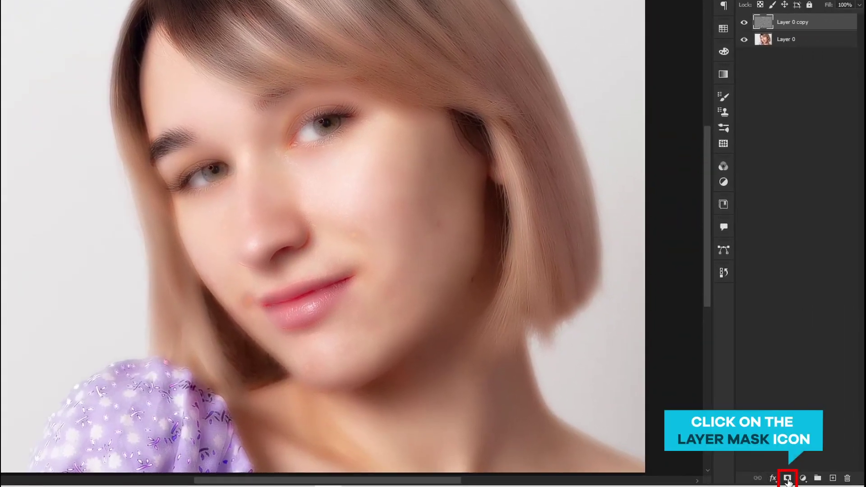
Step: Add a layer mask to the smoothing copy and invert it to black
click(788, 479)
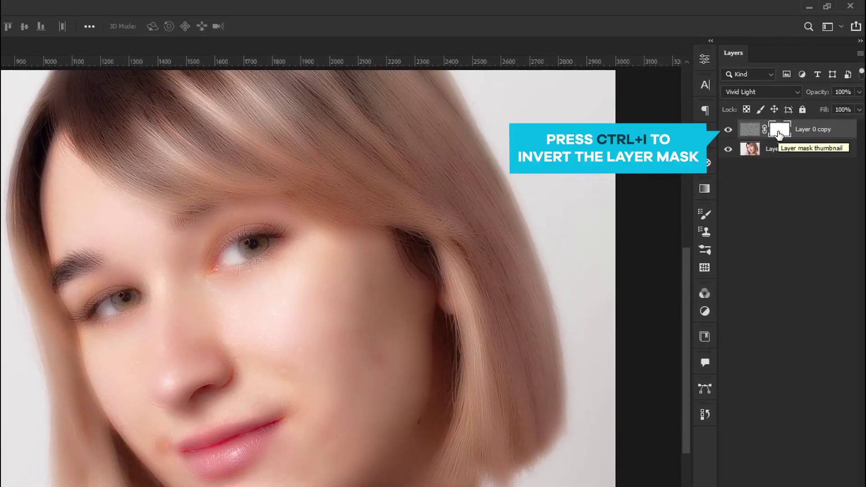
key(ctrl+i)
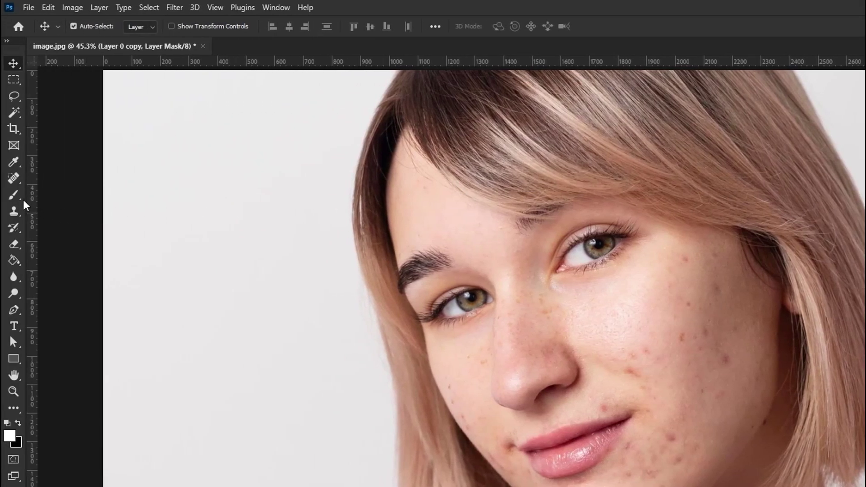
Step: Select the standard Brush Tool and set its hardness to 50 in the brush picker
click(14, 195)
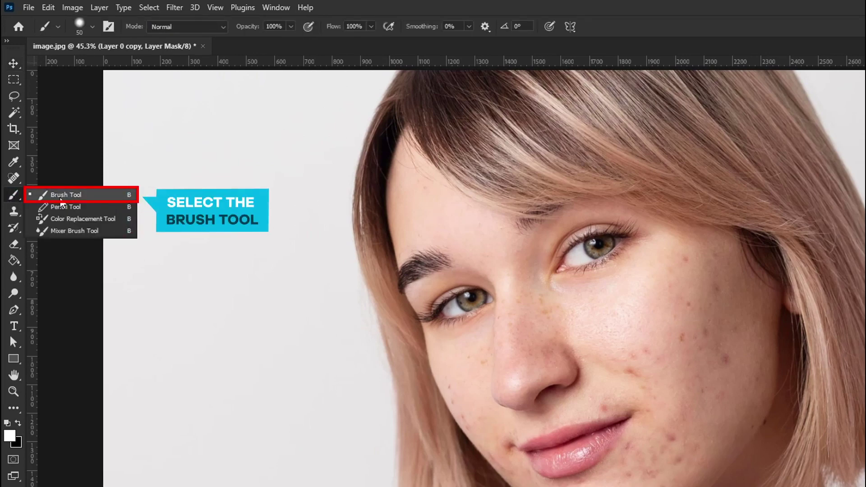
click(60, 198)
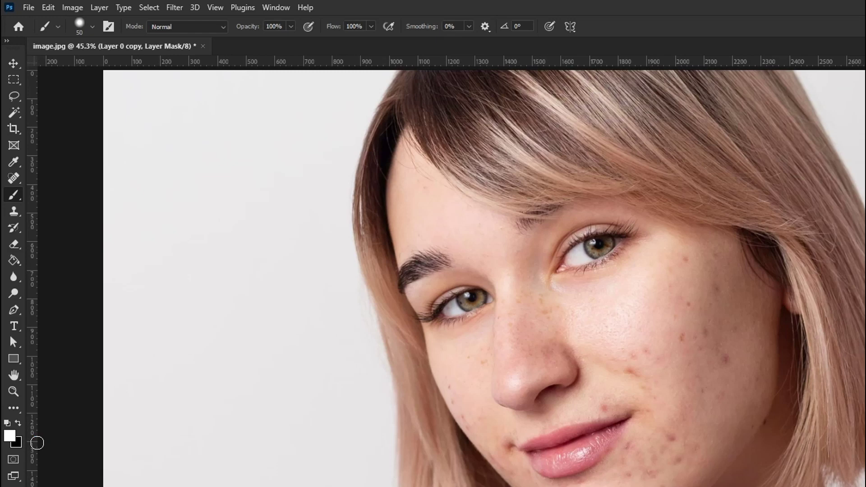
click(92, 26)
drag(139, 81, 113, 80)
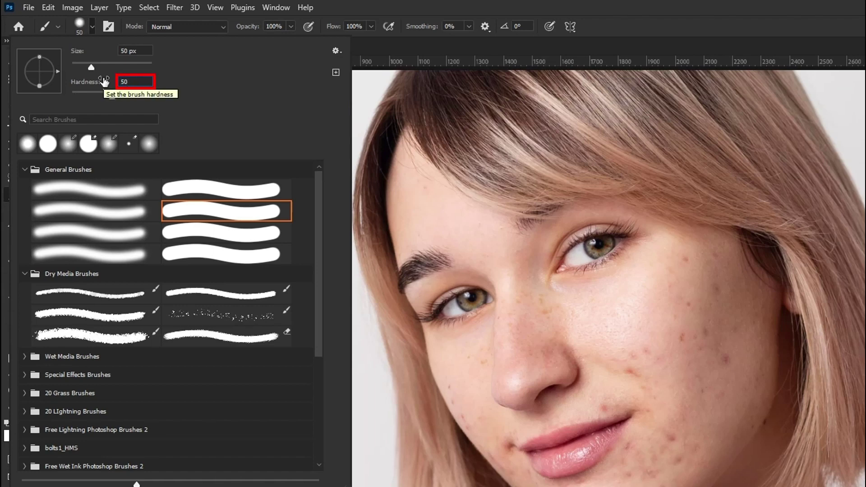
key(Return)
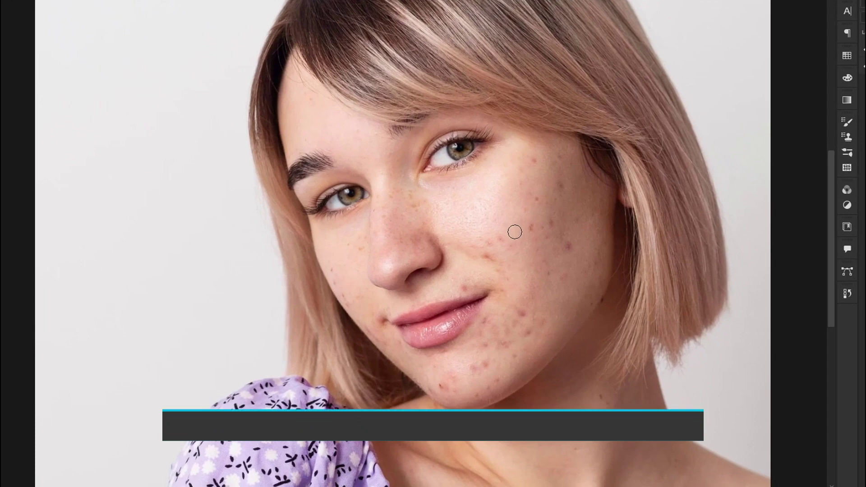
Step: Paint white over the cheek and nose blemishes, resizing the brush, then compare by toggling the layer
key(bracketright)
key(bracketright)
key(bracketright)
key(bracketleft)
key(bracketleft)
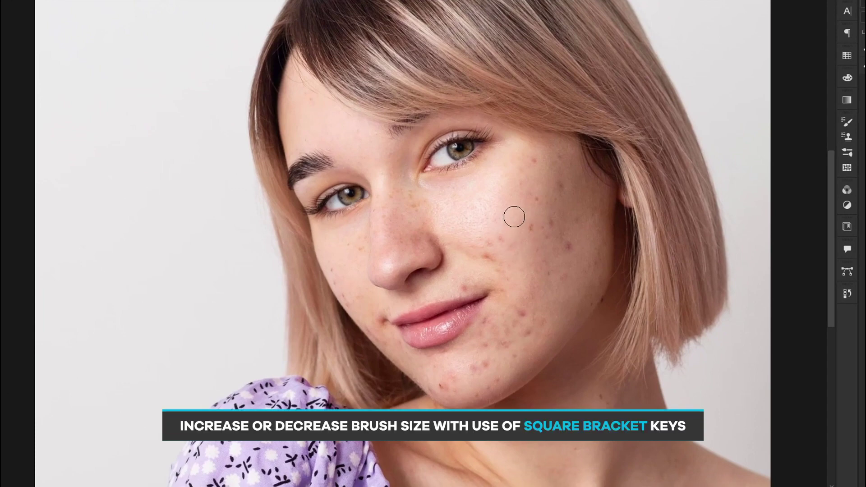
key(bracketright)
key(bracketright)
key(bracketright)
key(bracketright)
key(bracketright)
key(bracketright)
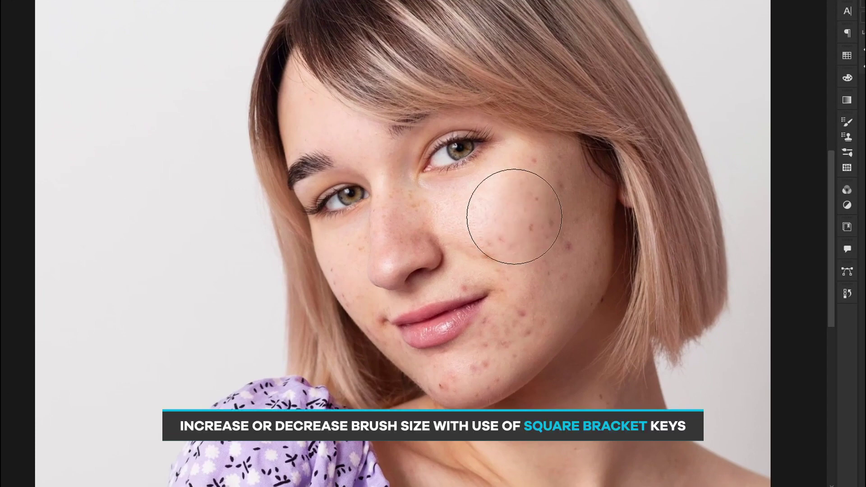
key(bracketright)
key(bracketleft)
key(bracketleft)
key(bracketleft)
key(bracketleft)
key(bracketleft)
key(bracketleft)
key(bracketright)
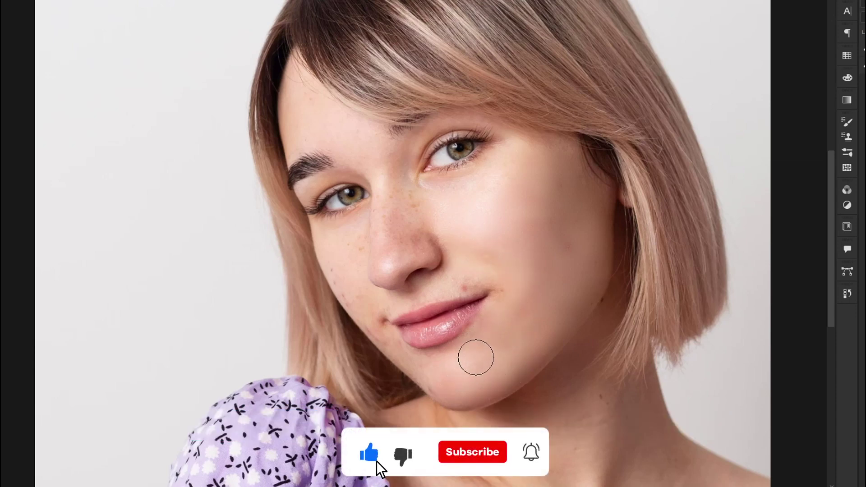
key(bracketleft)
key(bracketleft)
key(bracketleft)
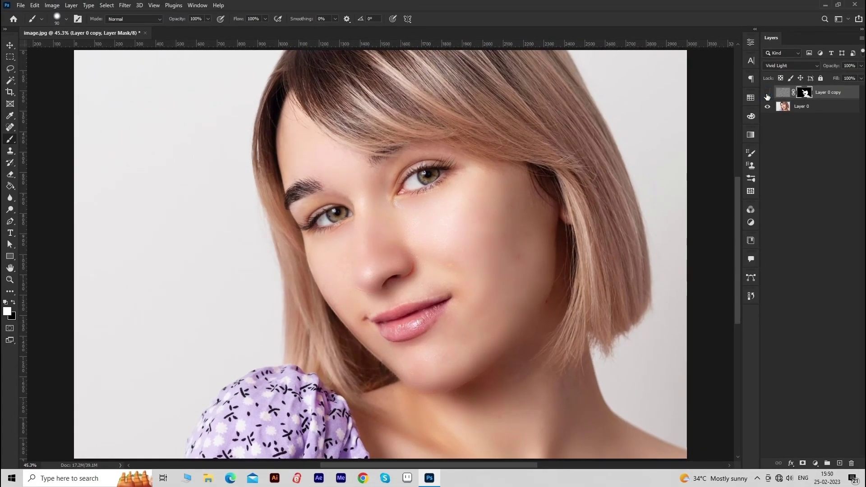
click(768, 94)
click(768, 94)
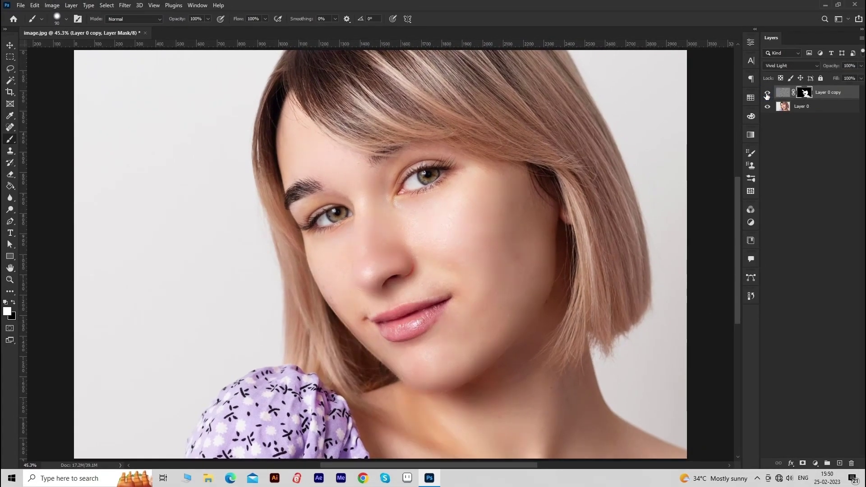